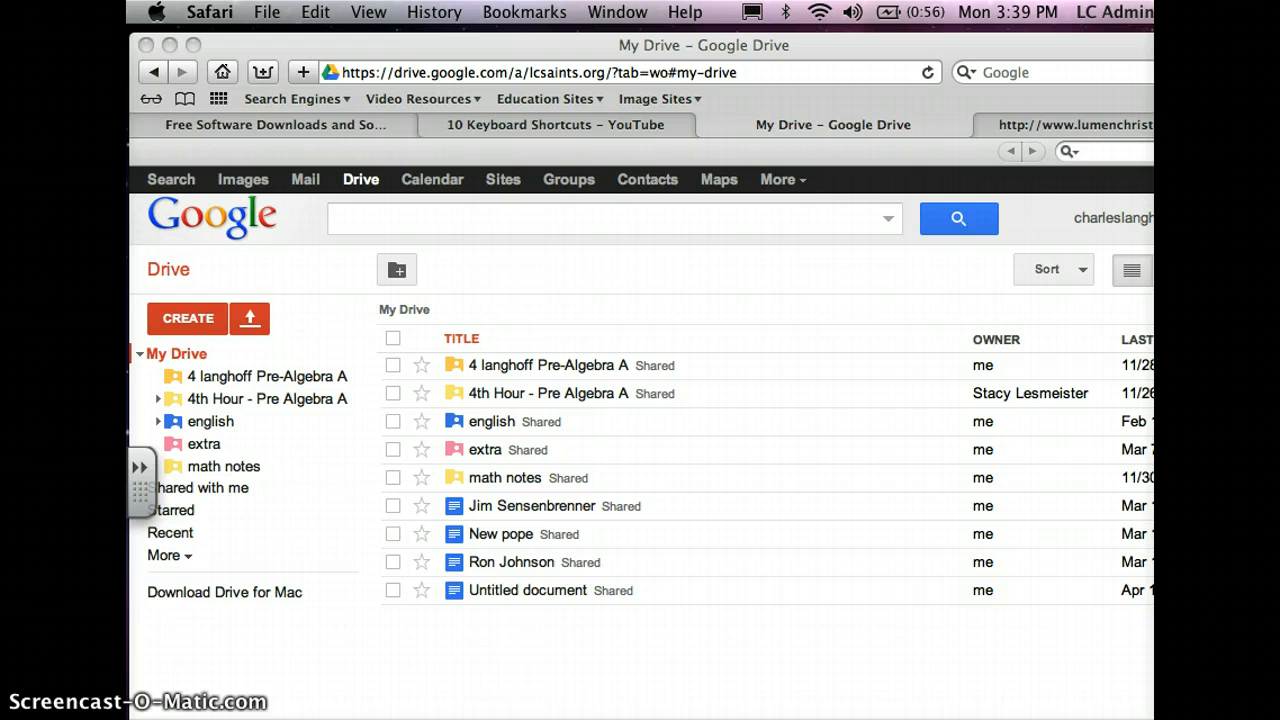
- Create a new blank text document in My Drive
left_click(196, 618)
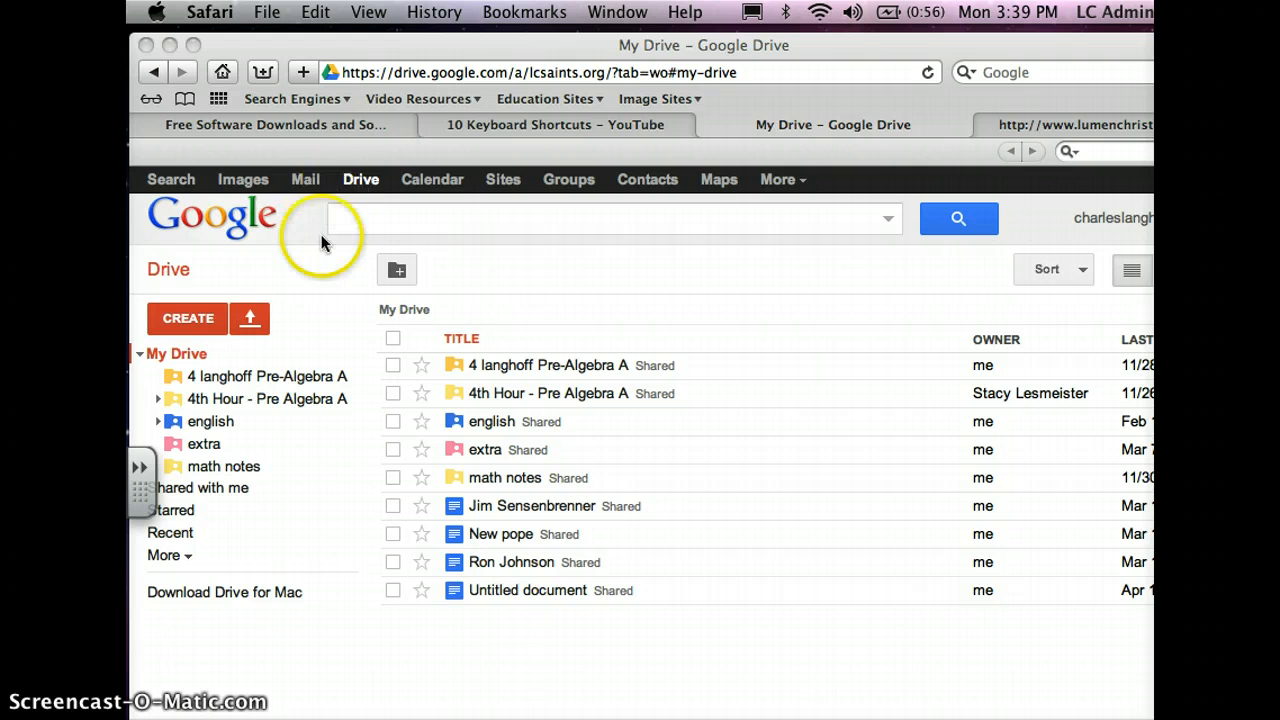
left_click(197, 327)
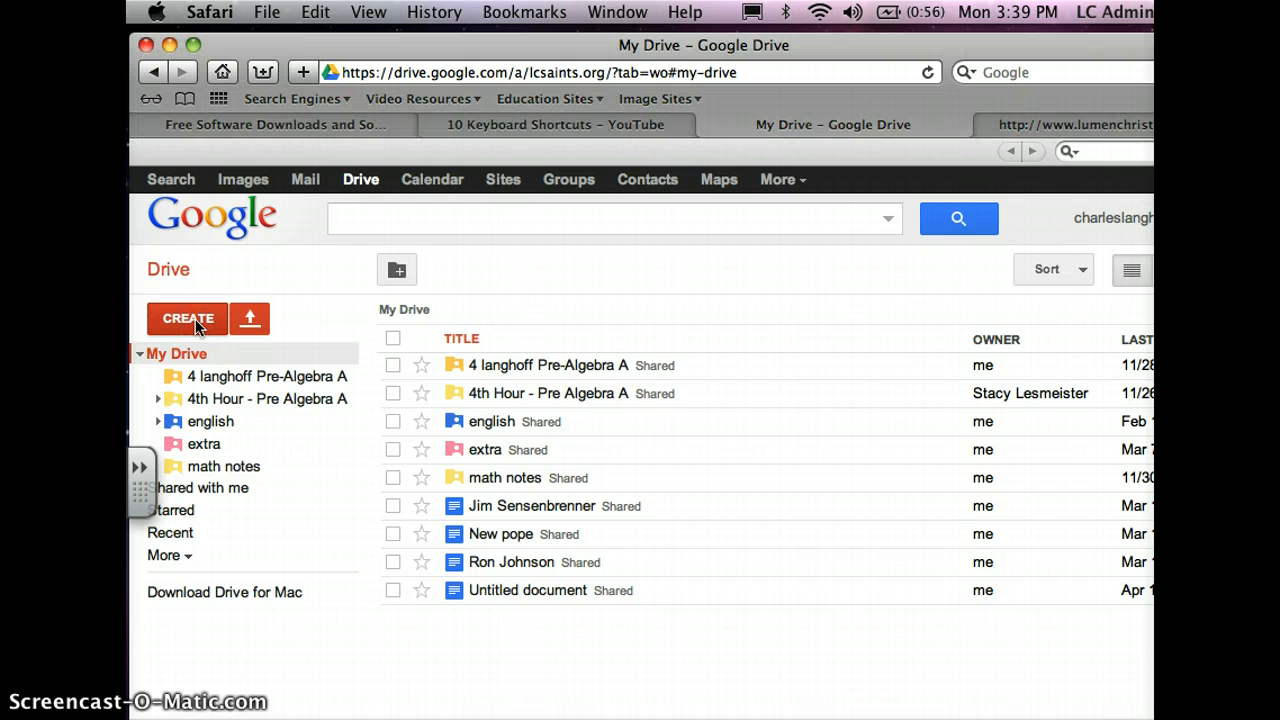
left_click(197, 322)
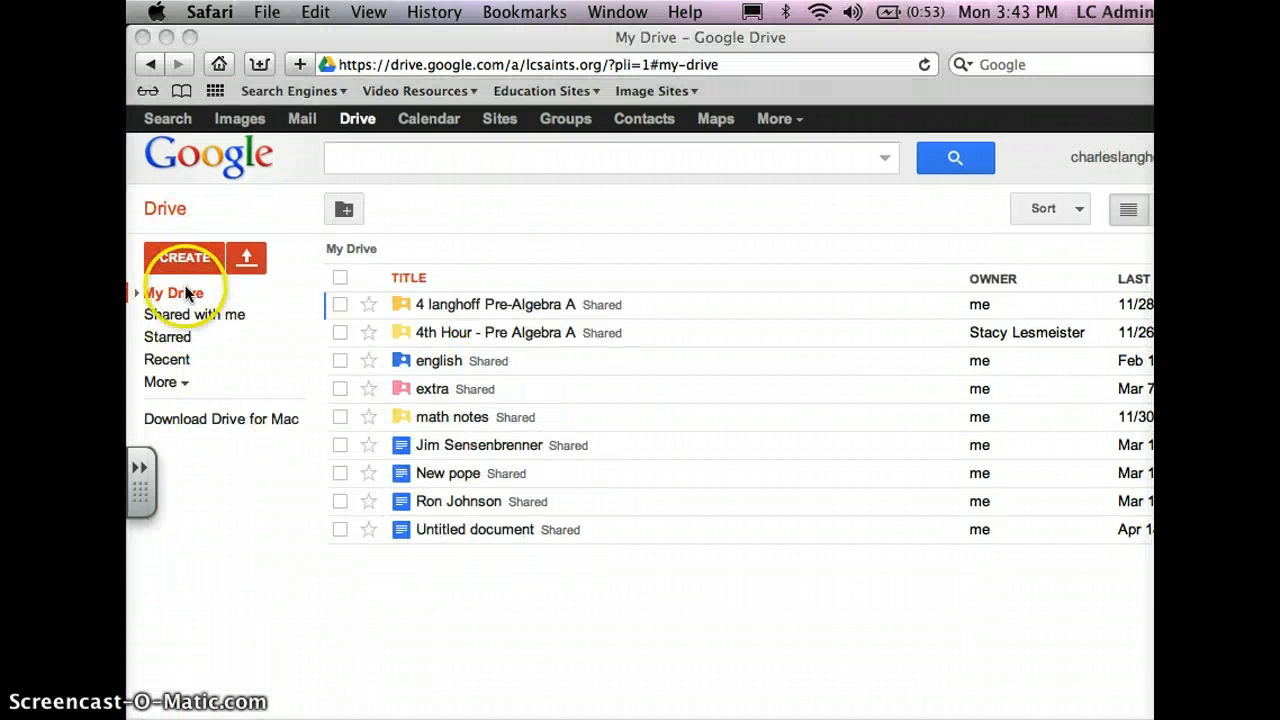
left_click(184, 259)
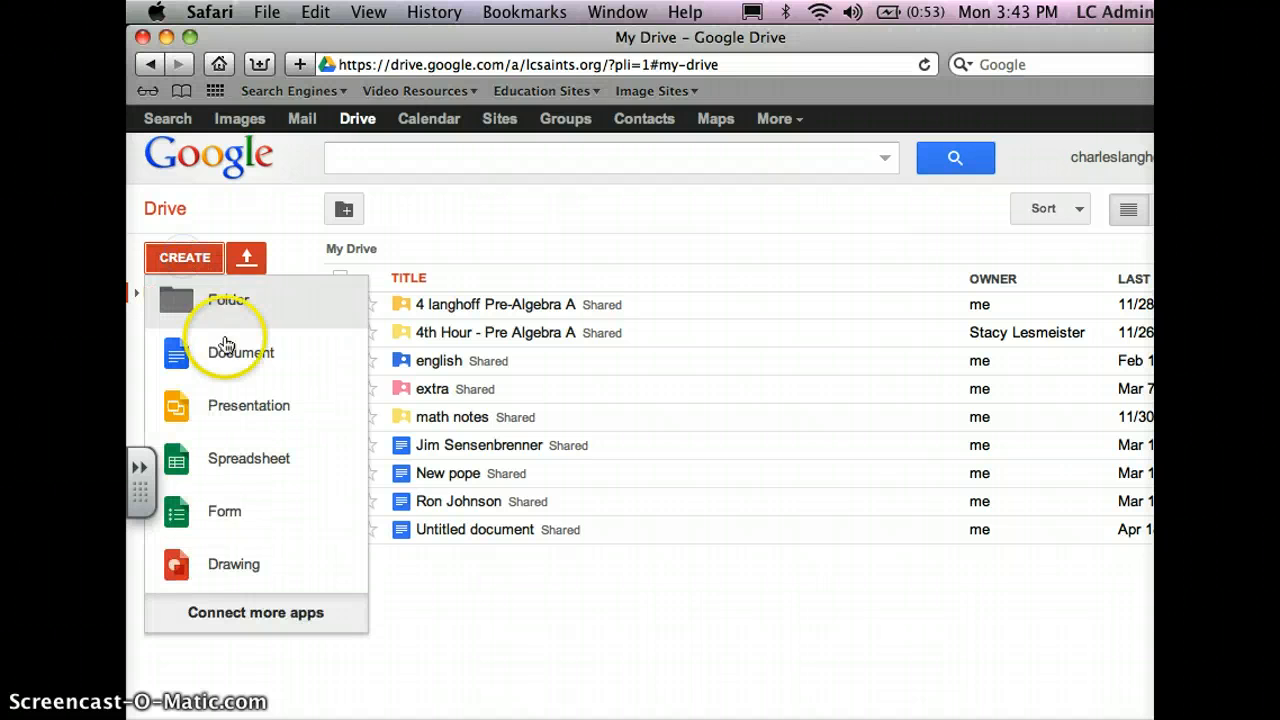
left_click(232, 356)
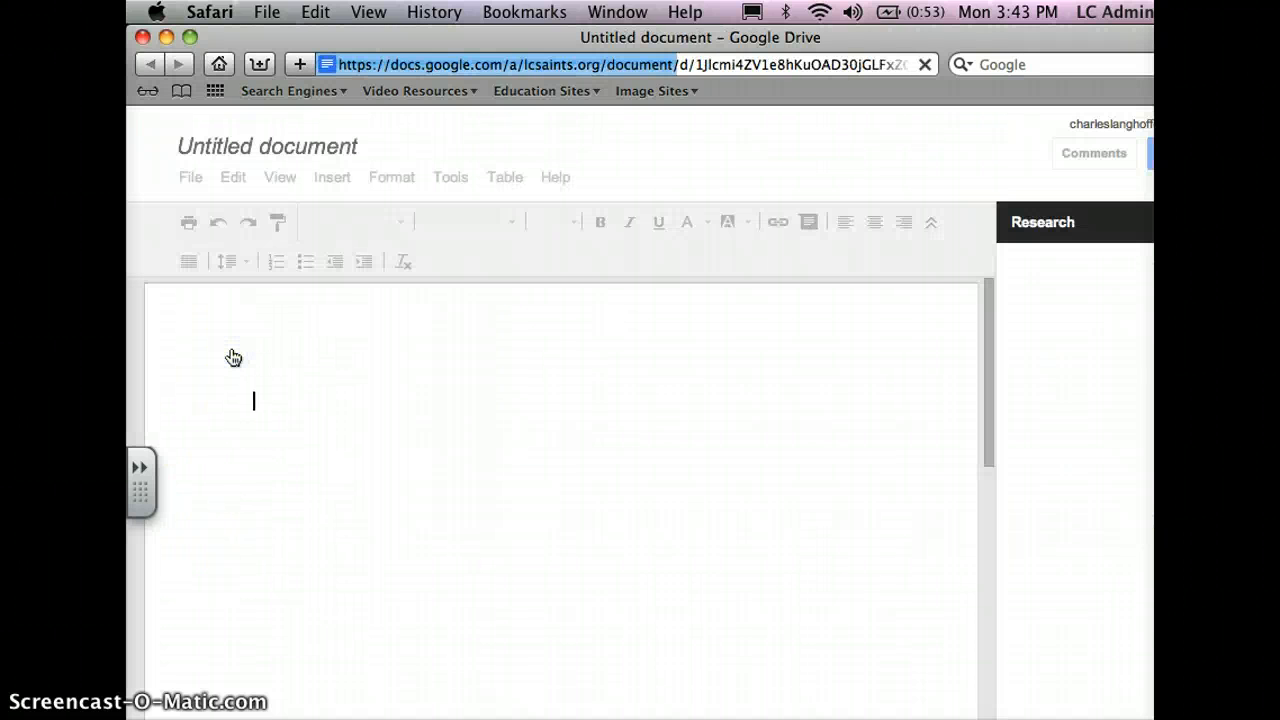
left_click(221, 309)
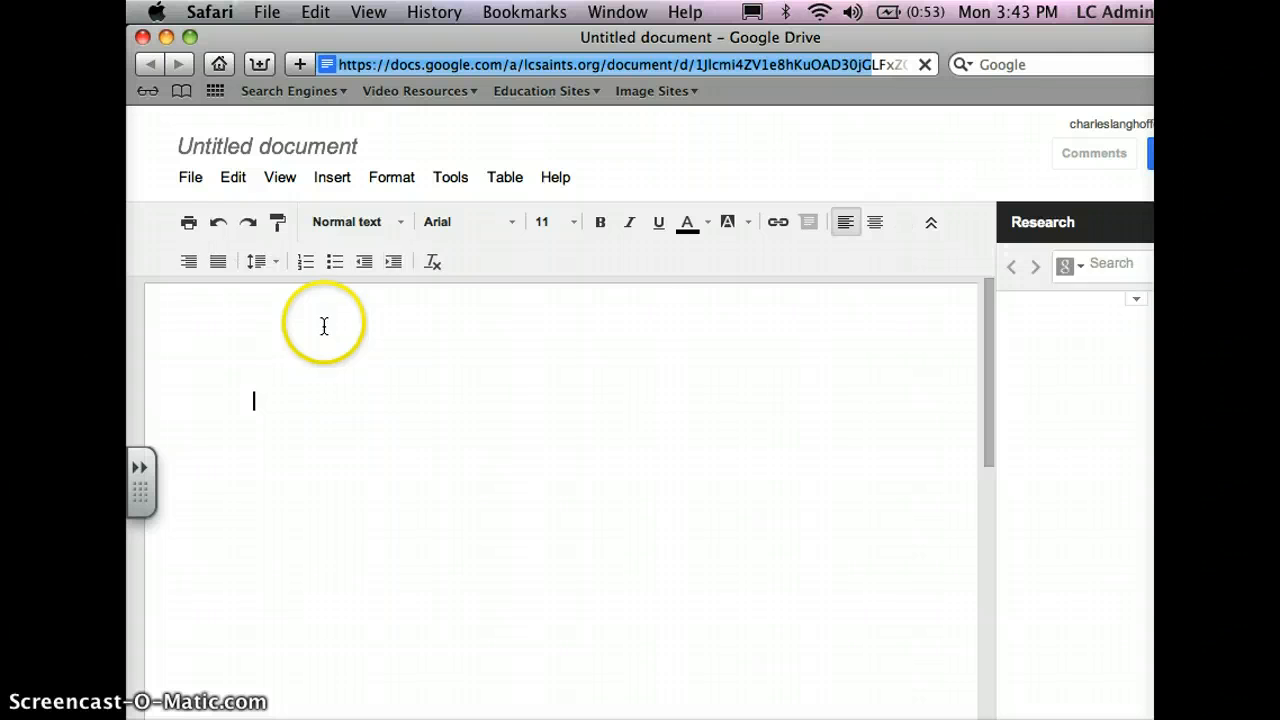
- Rename the untitled document as "2 English WTRFG CL"
left_click(279, 155)
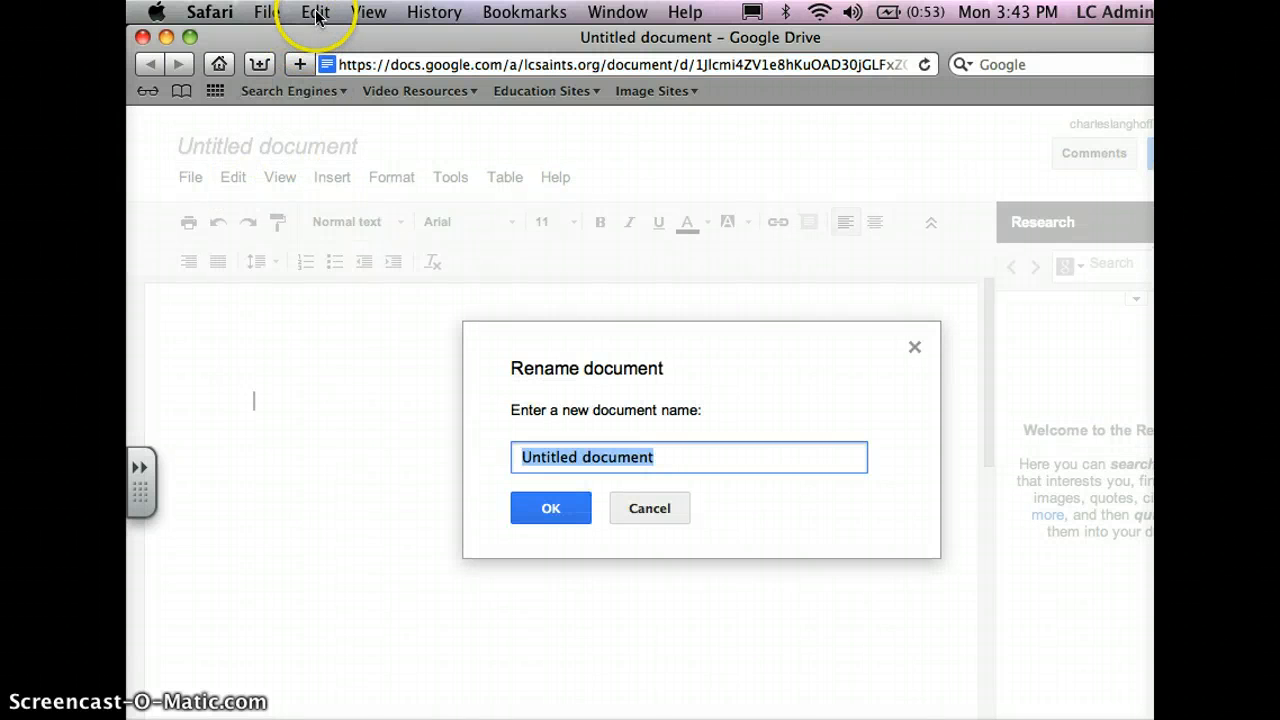
left_click(316, 14)
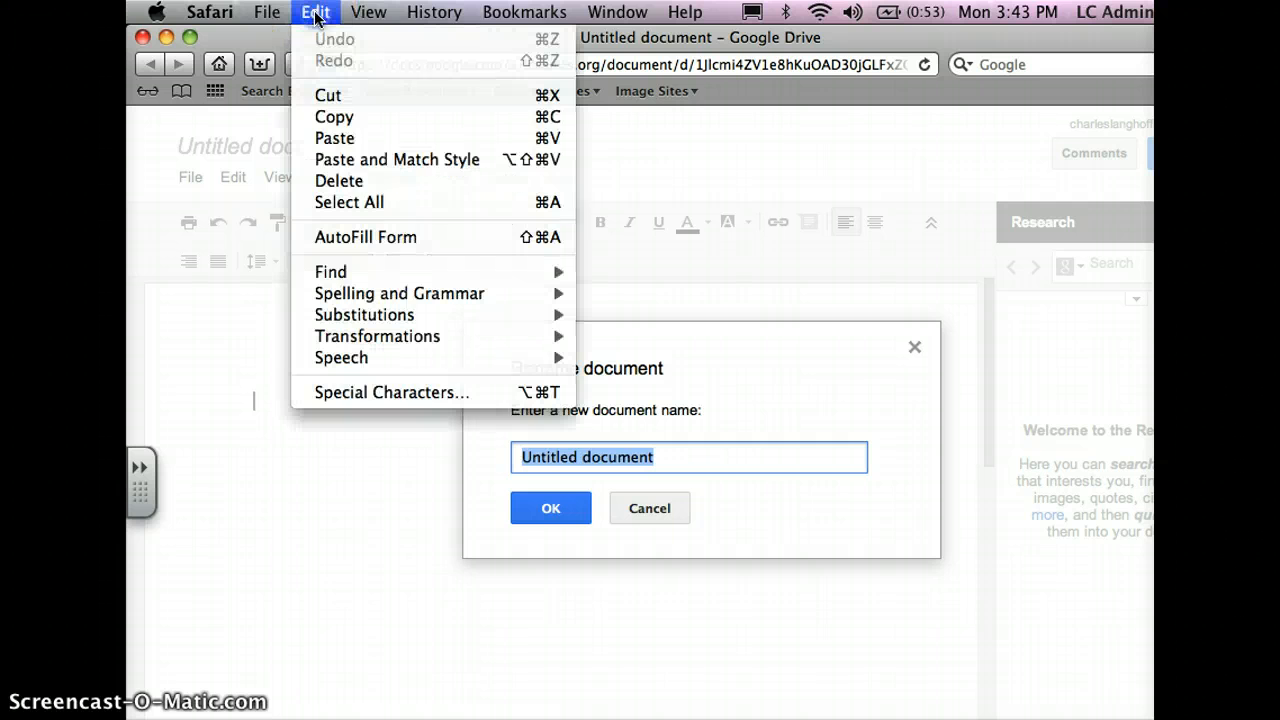
left_click(374, 150)
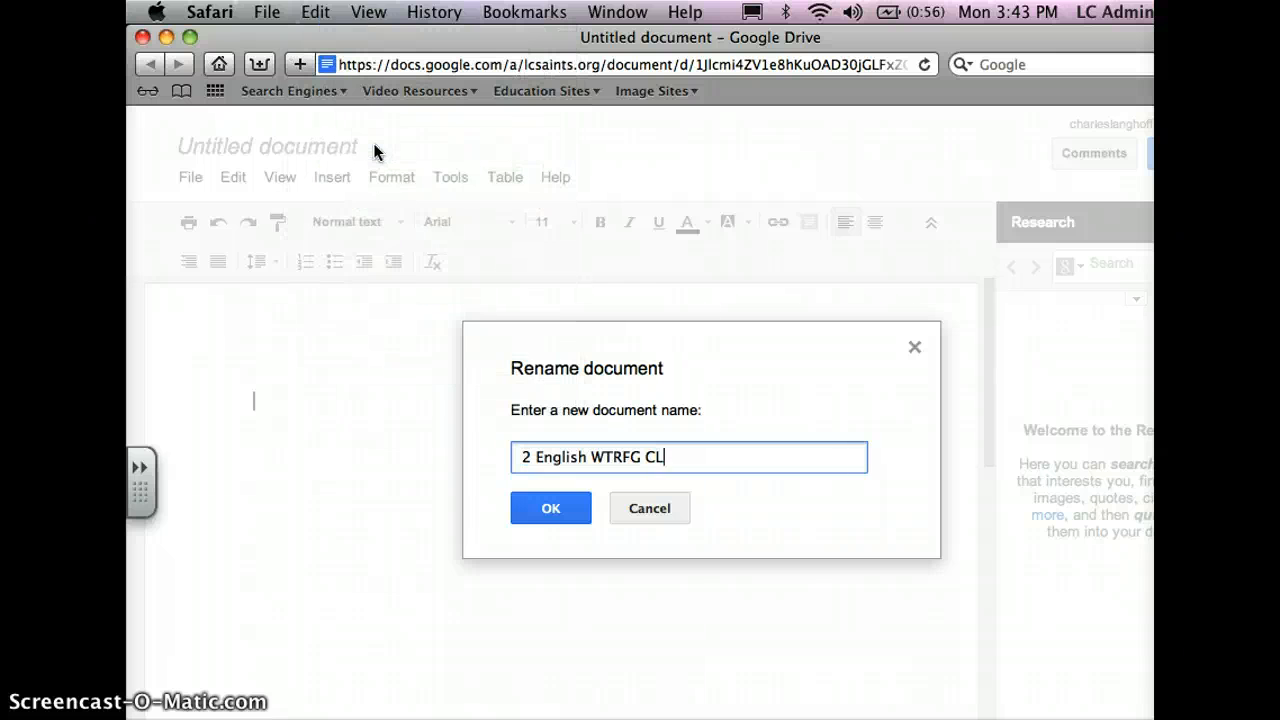
left_click(519, 413)
left_click(558, 510)
left_click(558, 511)
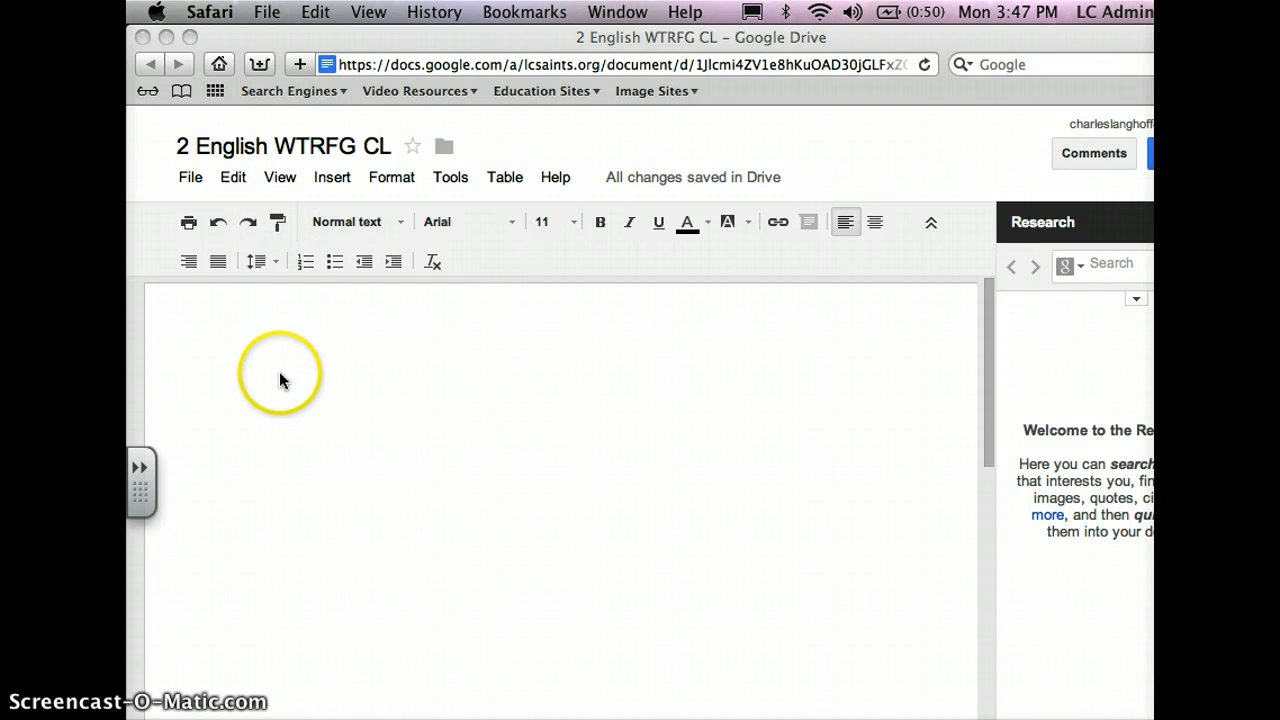
- Enter the sentence "My favorite part of Where the Red Fern Grows is when the dogs find the ghost coon!!" in the document body
left_click(279, 378)
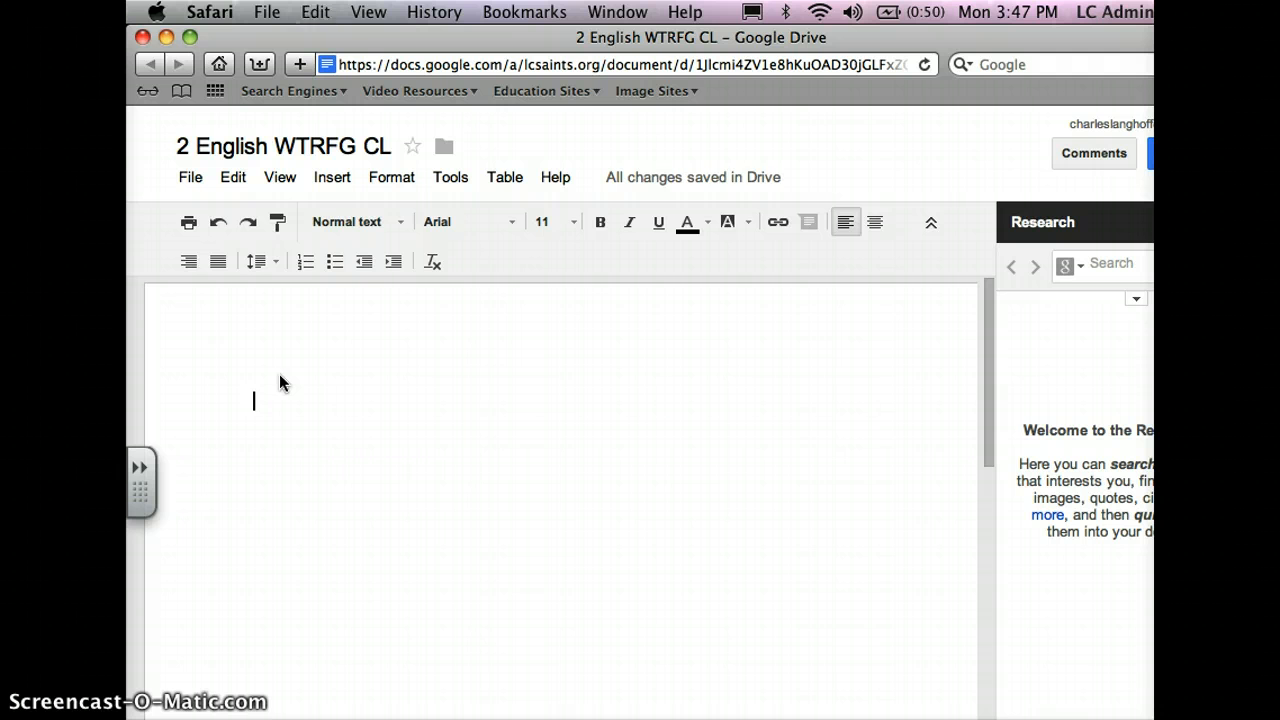
type("My favorite part of Where the Red Fern Grows is when the dogs find the ghost coon!!")
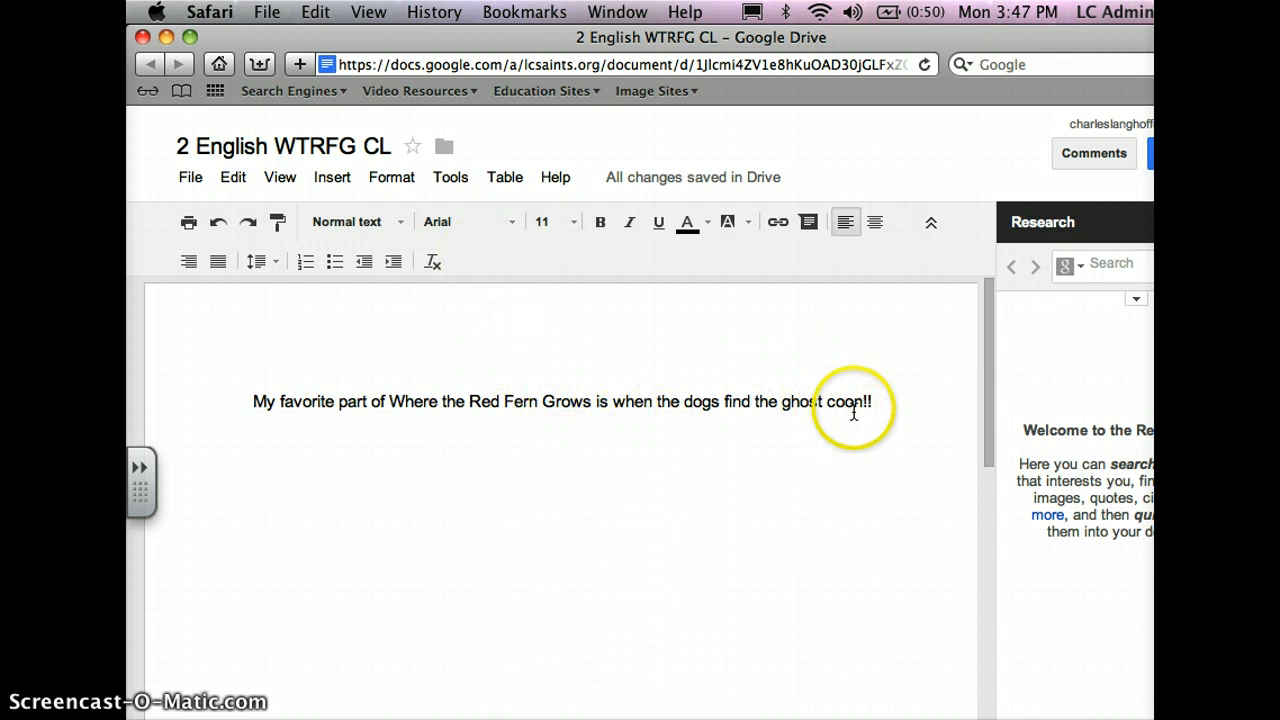
- Change the font of the characters "the ghos" near the end of the sentence to Syncopate
left_click_drag(819, 404, 748, 412)
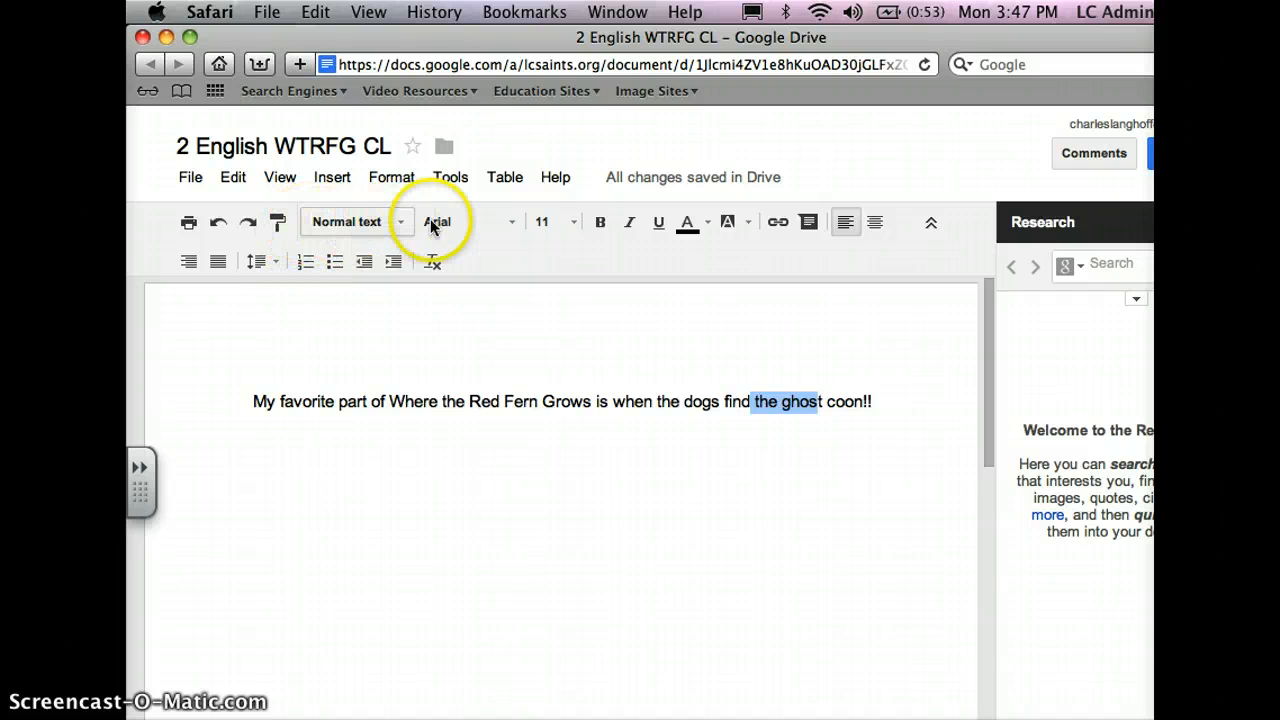
left_click(507, 222)
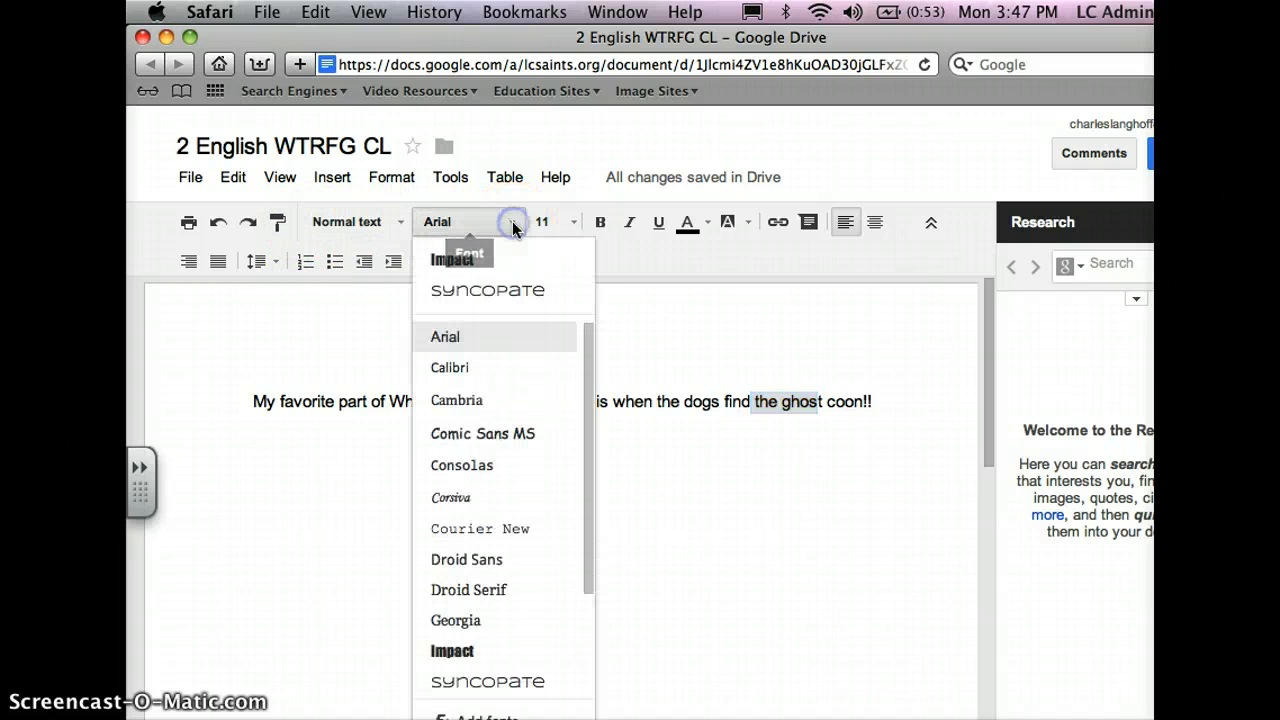
left_click(505, 310)
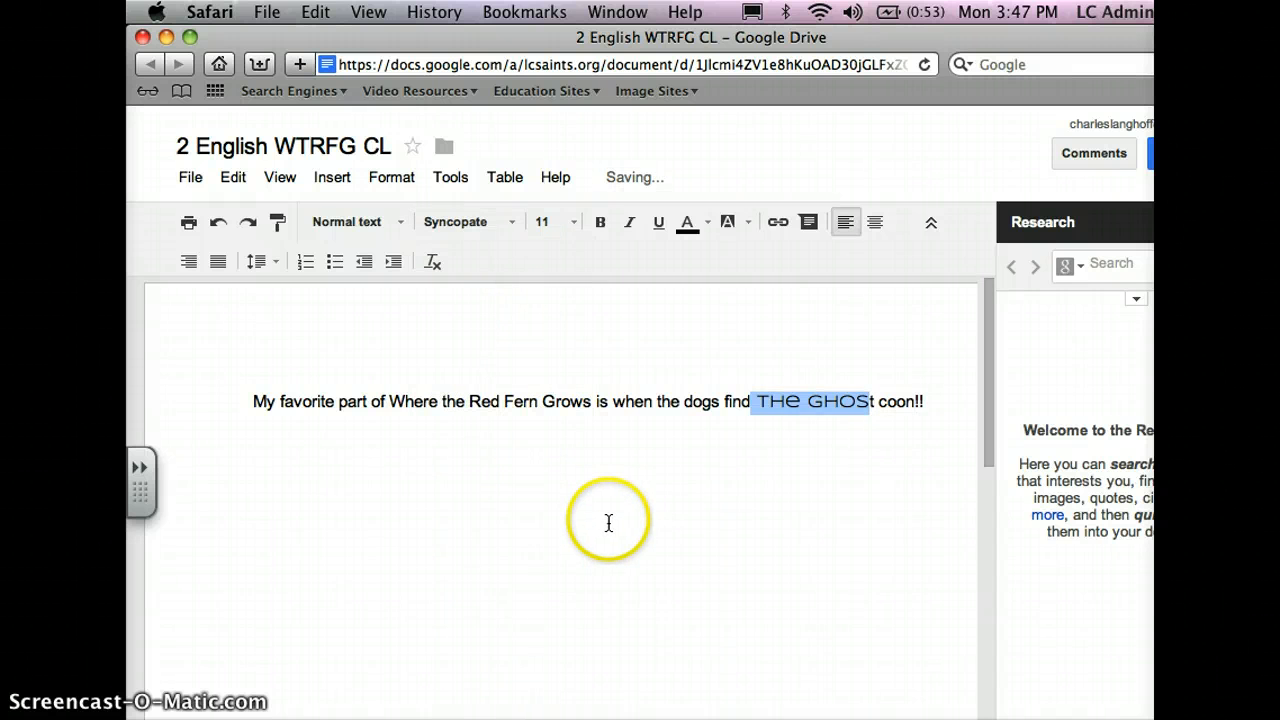
left_click(608, 521)
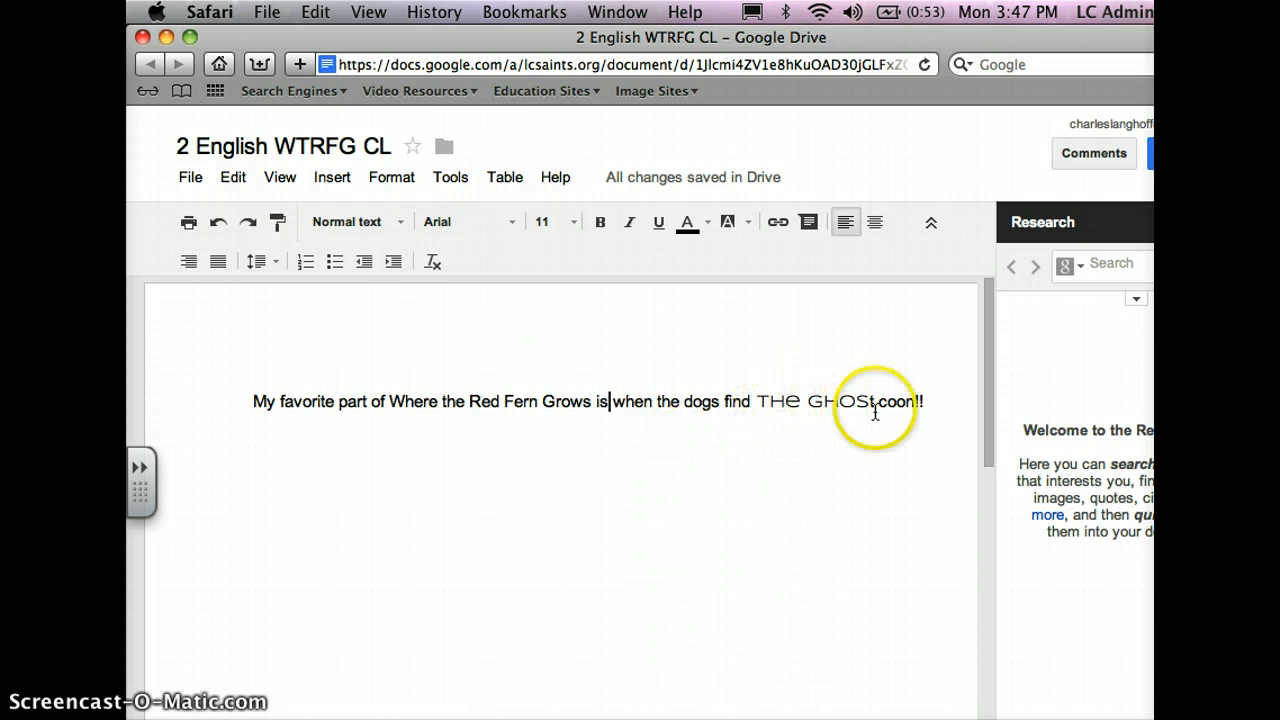
- Set the text colour of the Syncopate characters "the ghos" to orange
left_click_drag(870, 405, 745, 400)
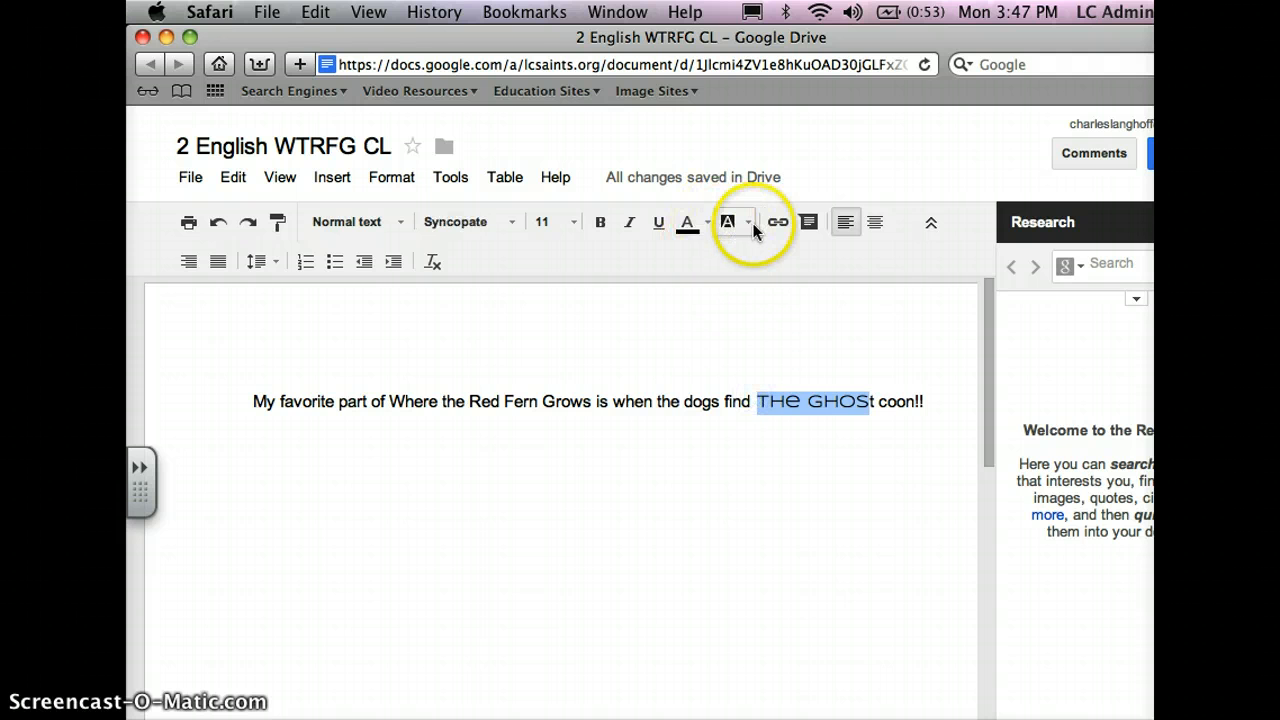
left_click(710, 223)
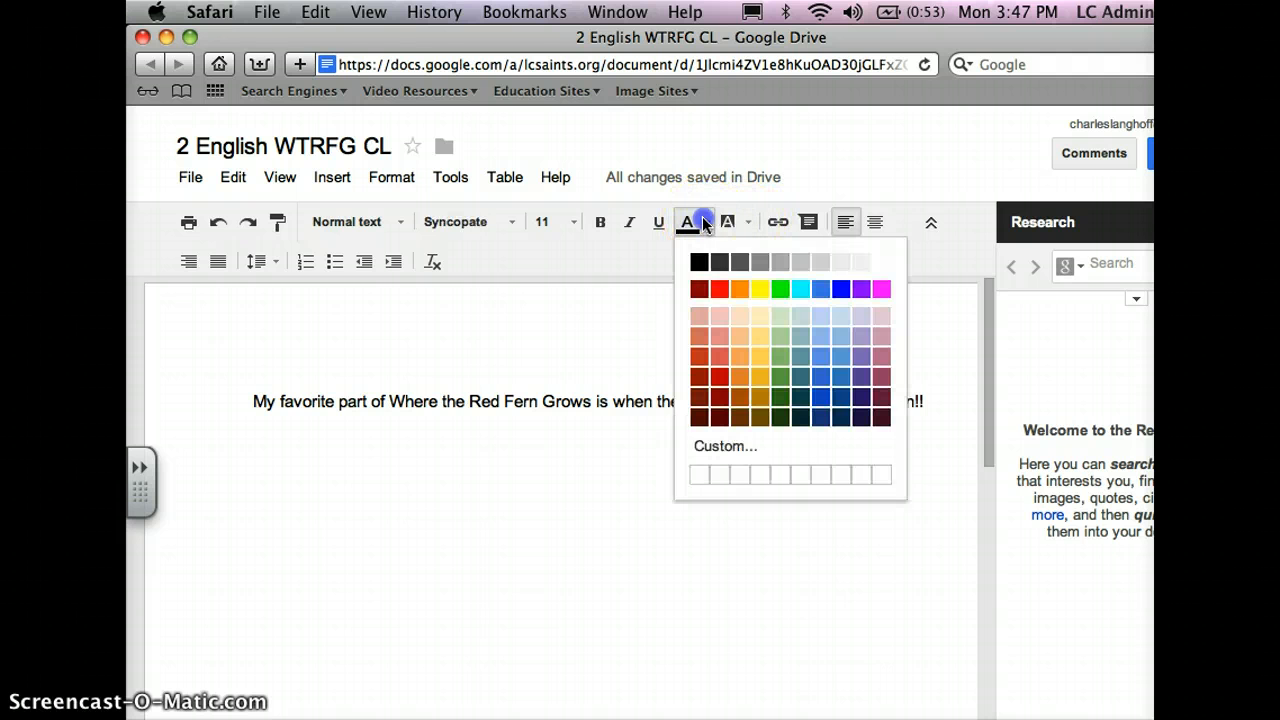
left_click(745, 291)
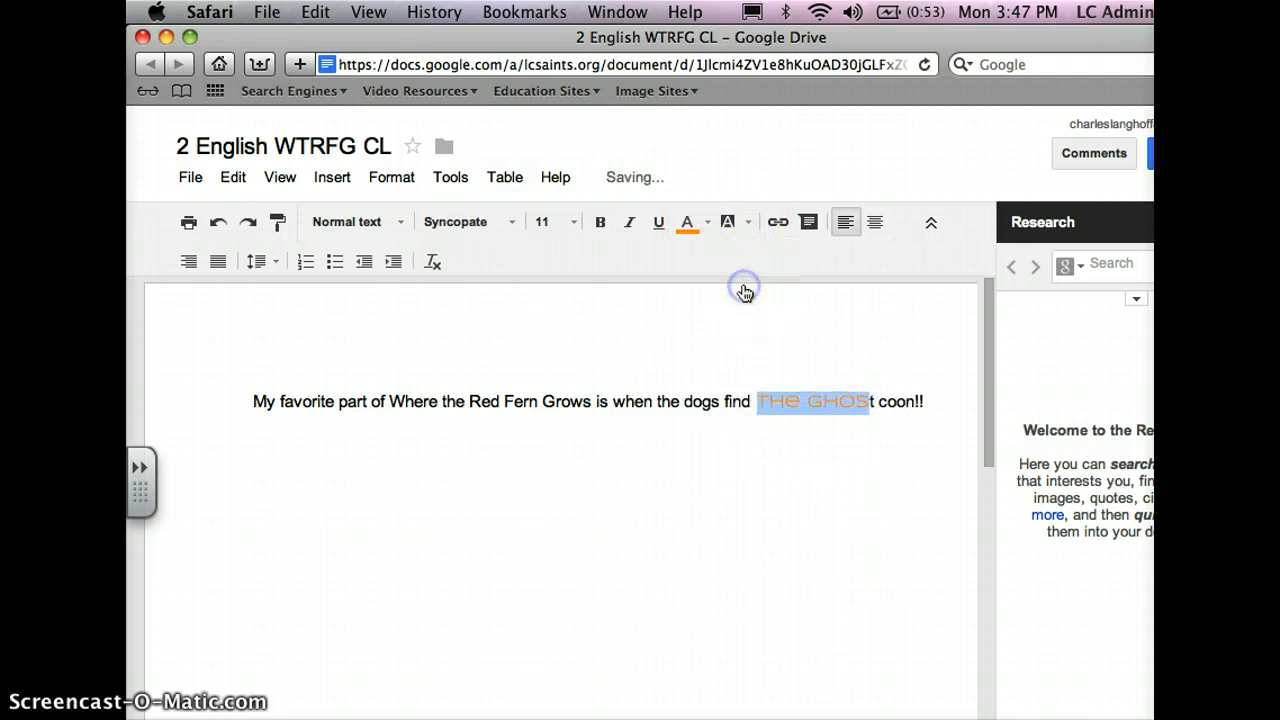
left_click(884, 568)
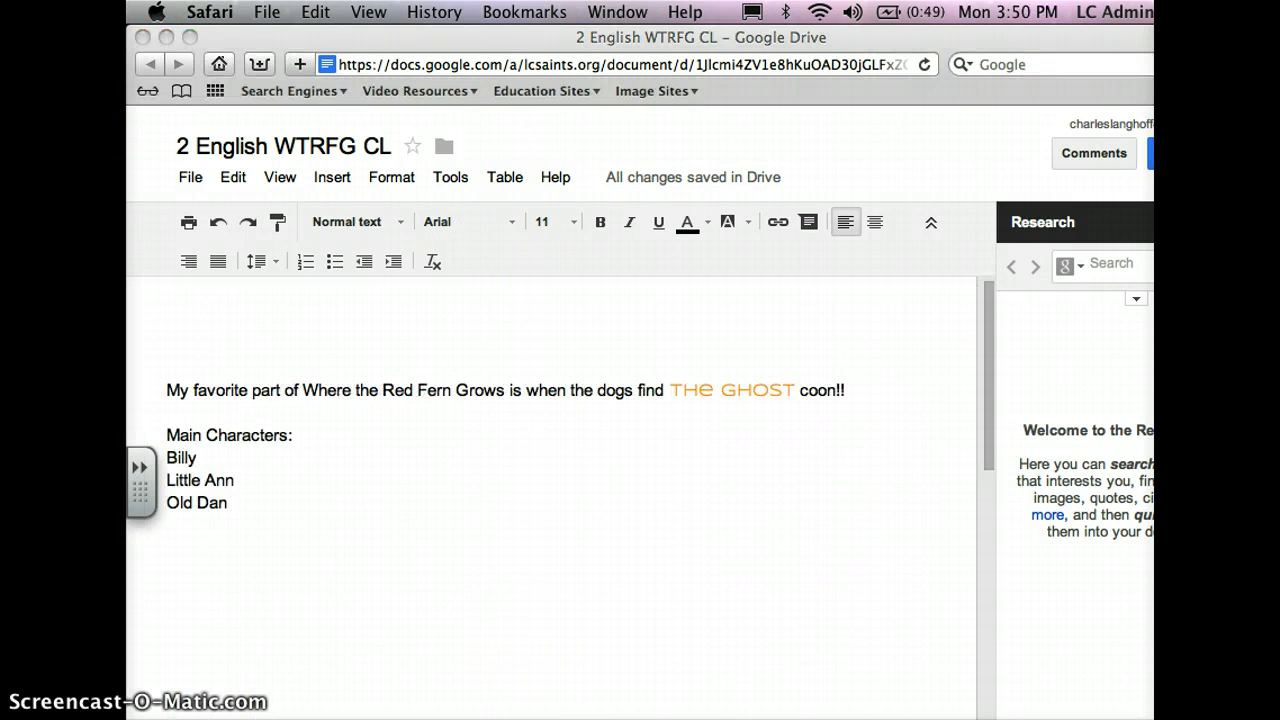
- Format the main character lines Billy, Little Ann and Old Dan as a bulleted list
left_click(230, 503)
left_click(235, 502)
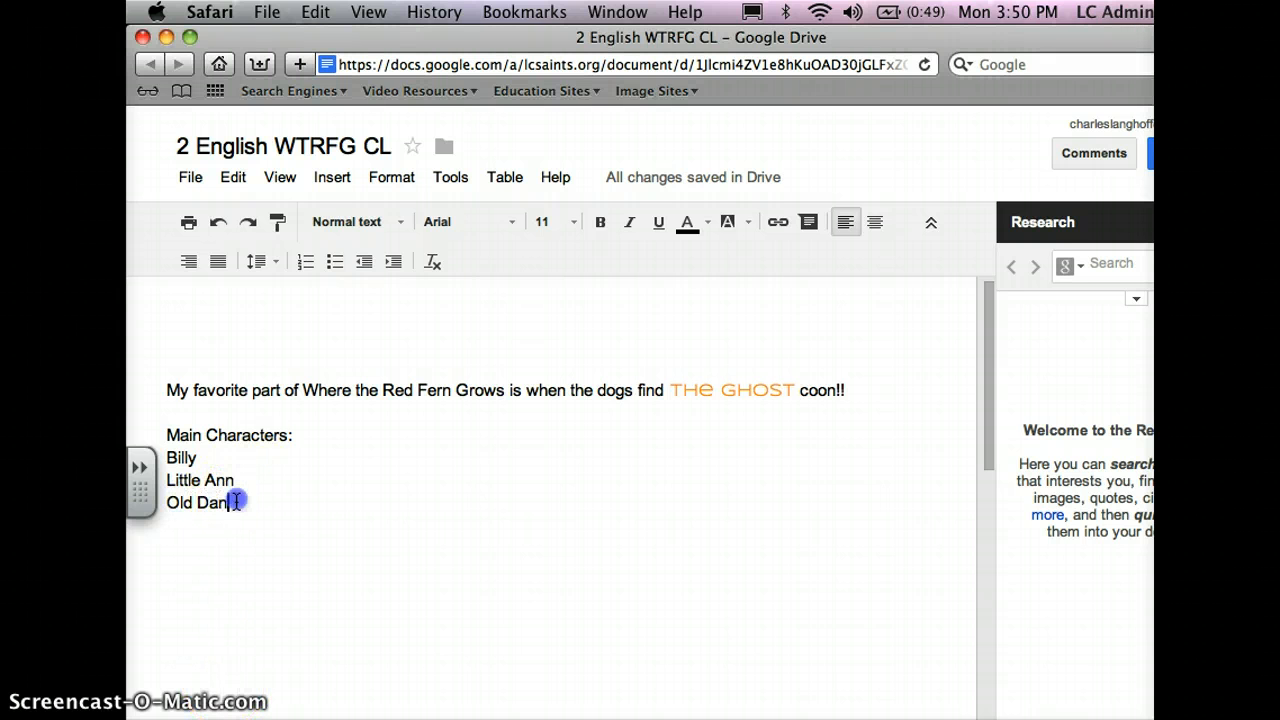
left_click_drag(235, 502, 164, 449)
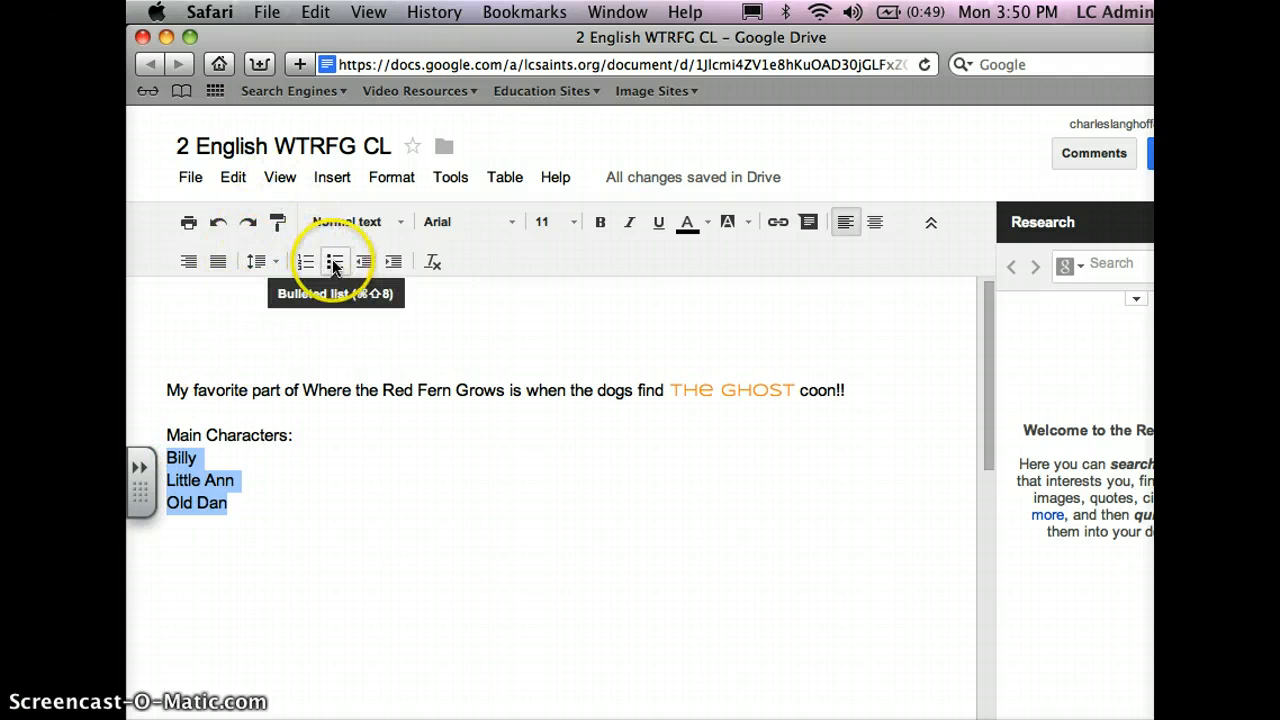
left_click(334, 262)
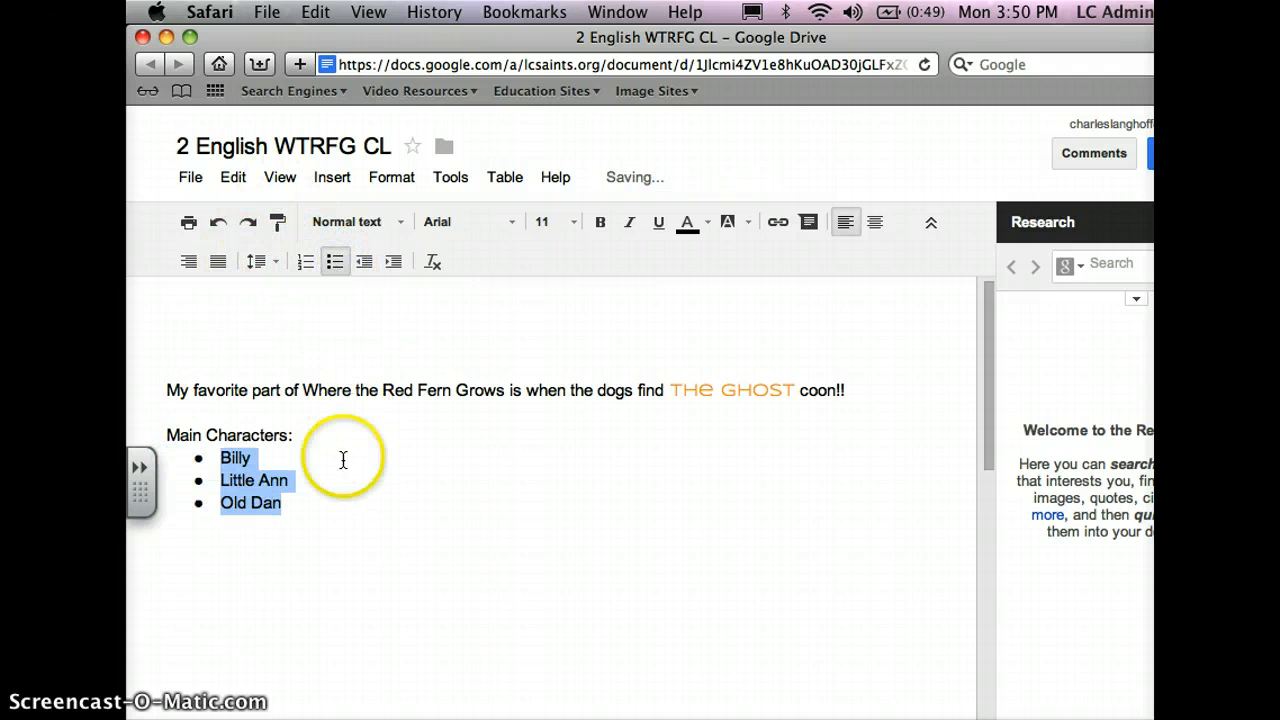
left_click(288, 505)
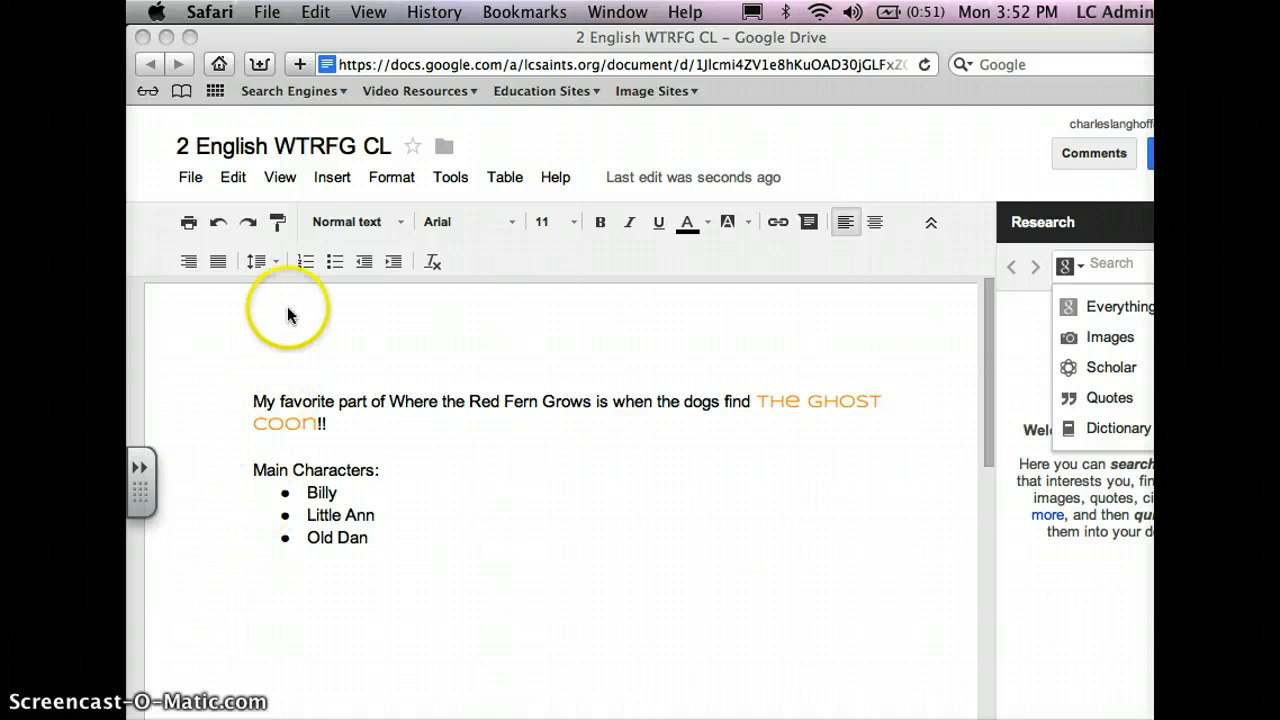
- Leave the document and return to the My Drive file list to locate "2 English WTRFG CL"
left_click(284, 150)
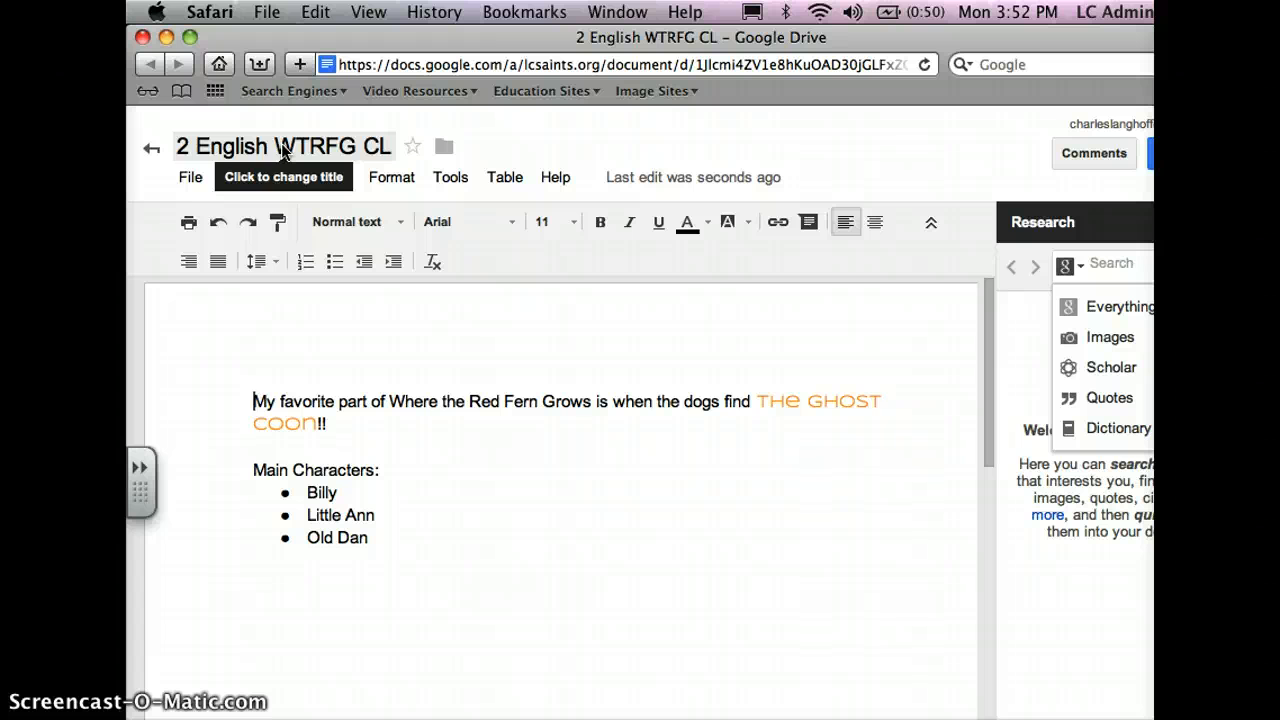
left_click(151, 152)
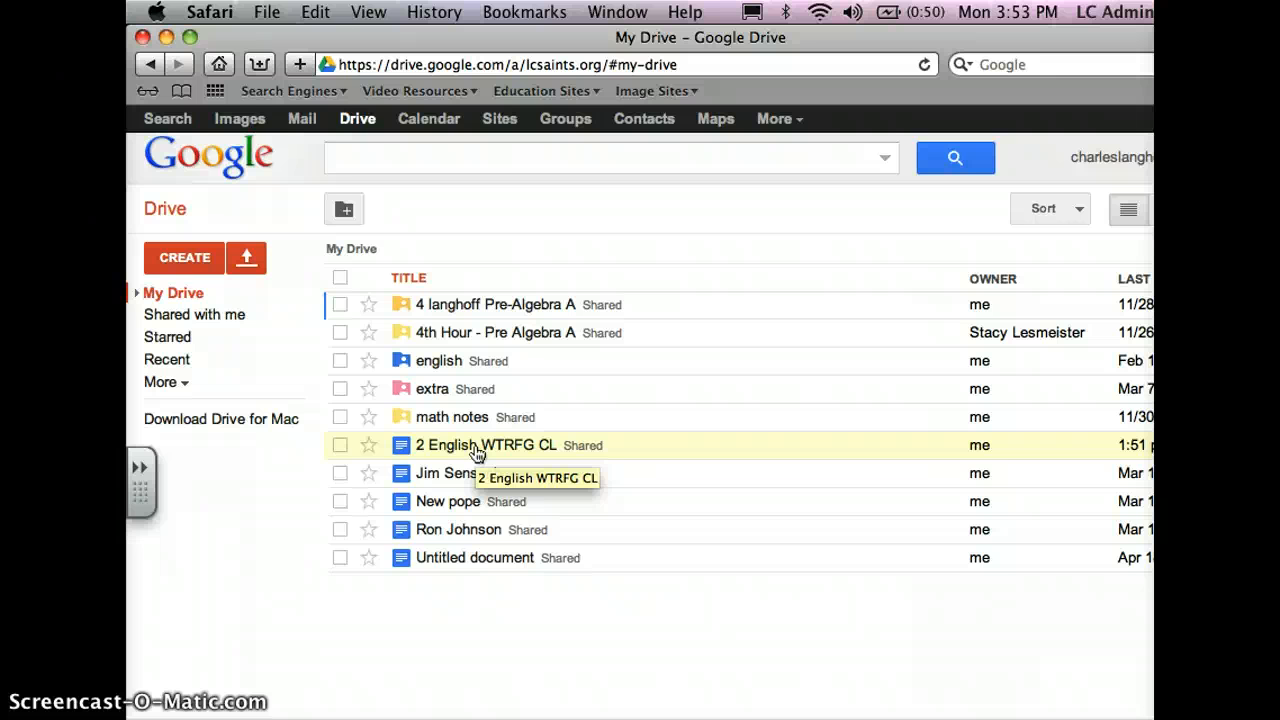
left_click(477, 455)
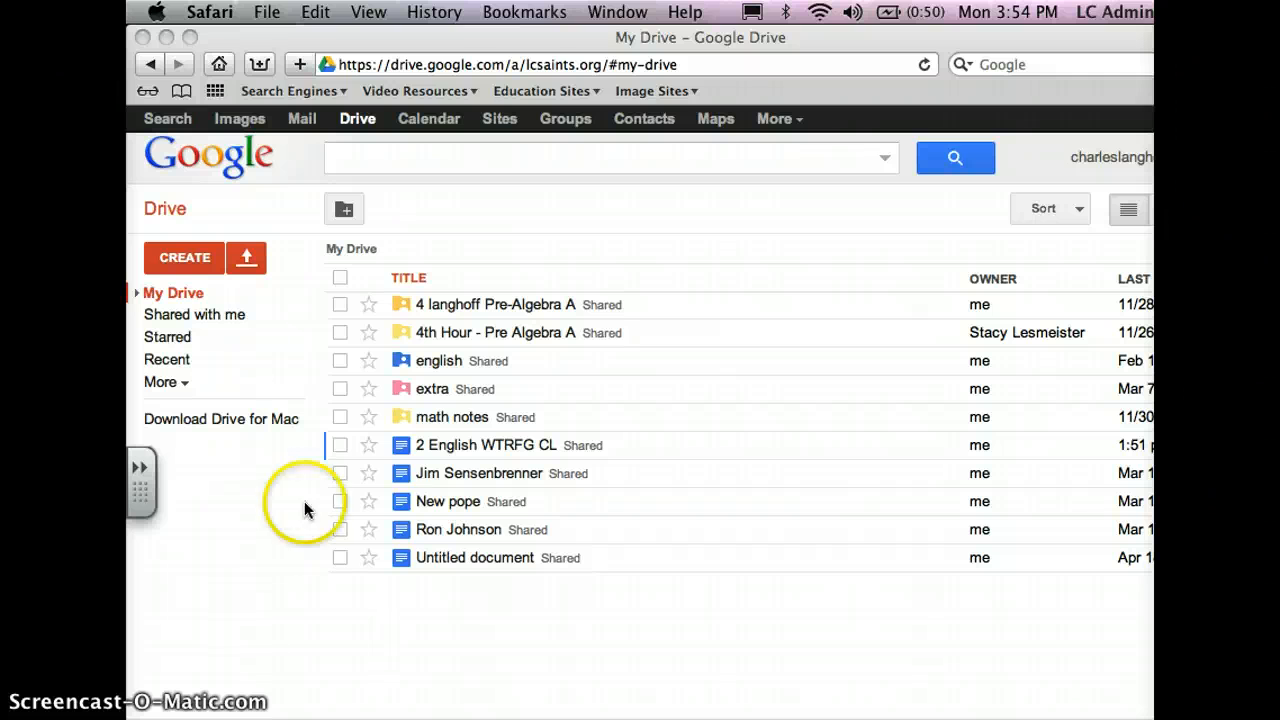
- Create a new folder named WTRFG in My Drive
left_click(188, 258)
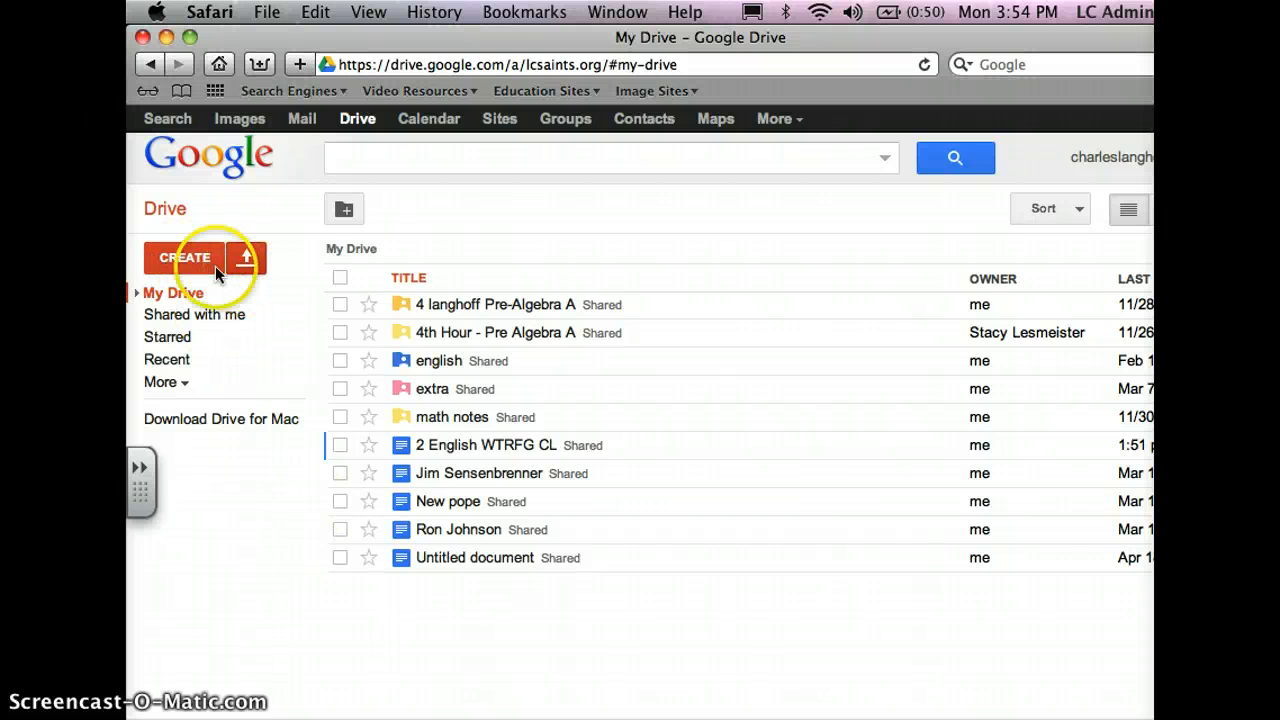
left_click(188, 257)
left_click(224, 308)
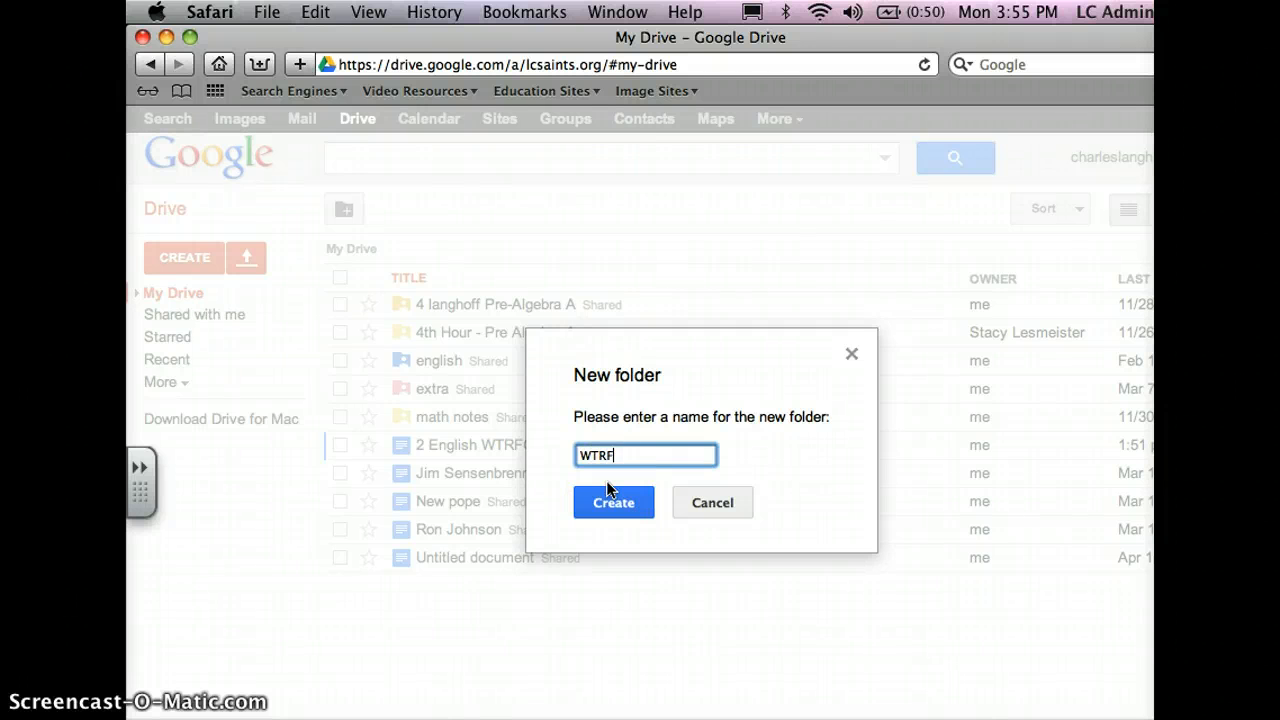
type("G")
left_click(614, 505)
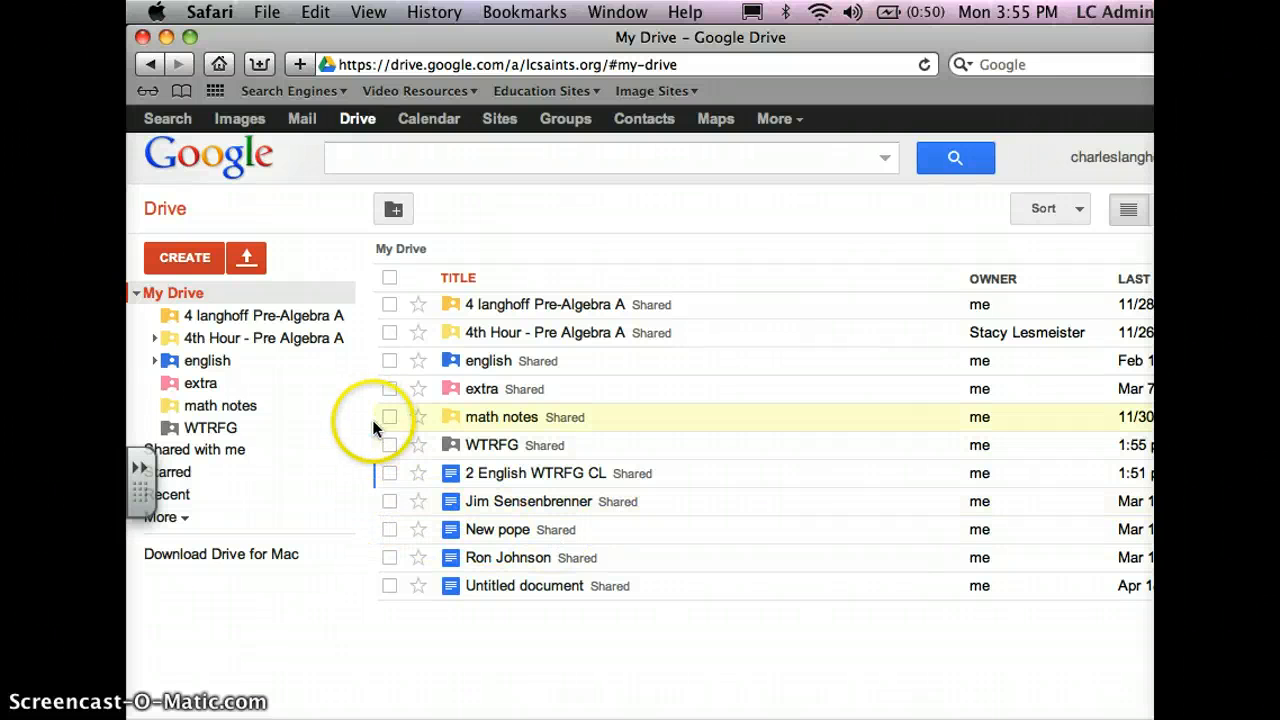
- Move the "2 English WTRFG CL" document into the WTRFG folder and open that folder
left_click(388, 472)
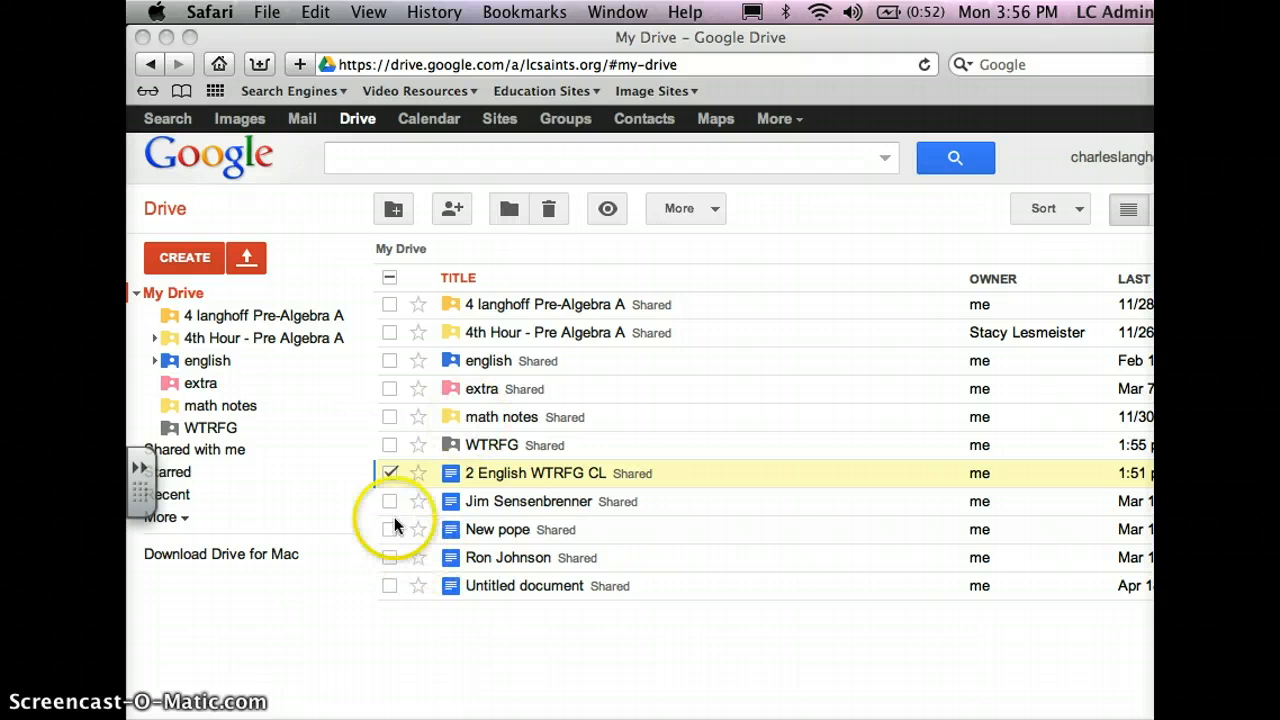
left_click(389, 473)
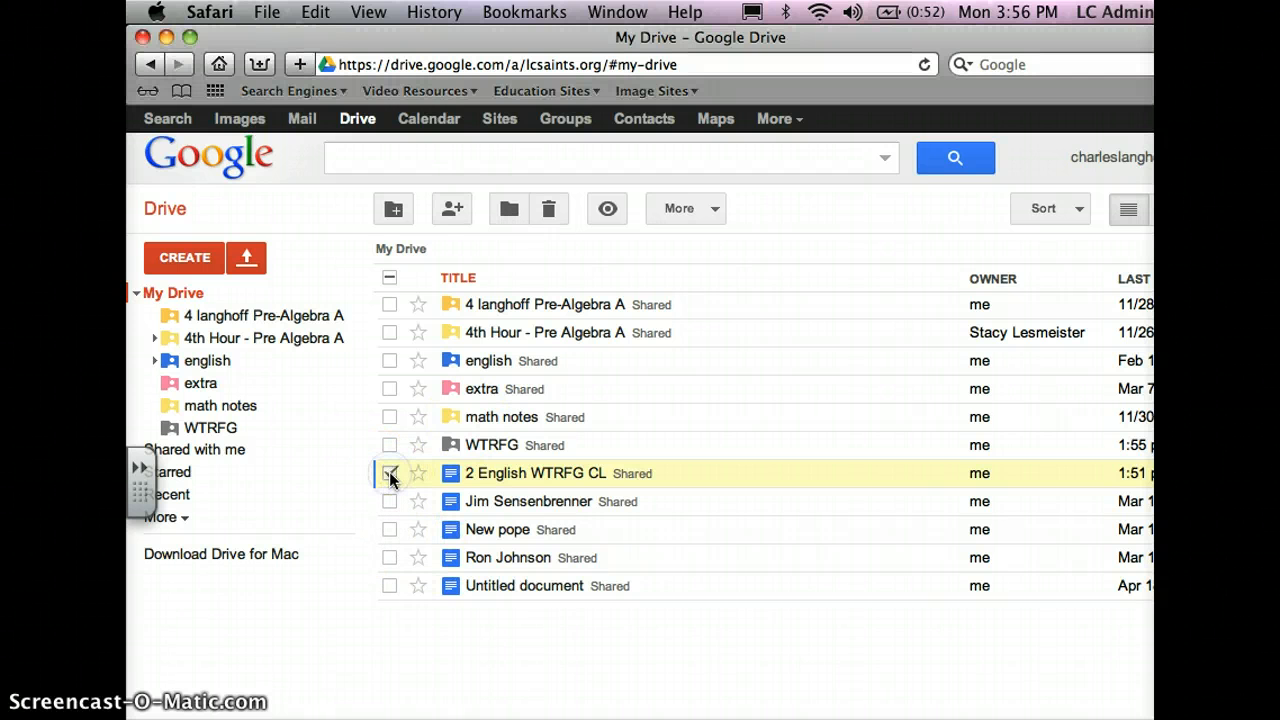
left_click(511, 208)
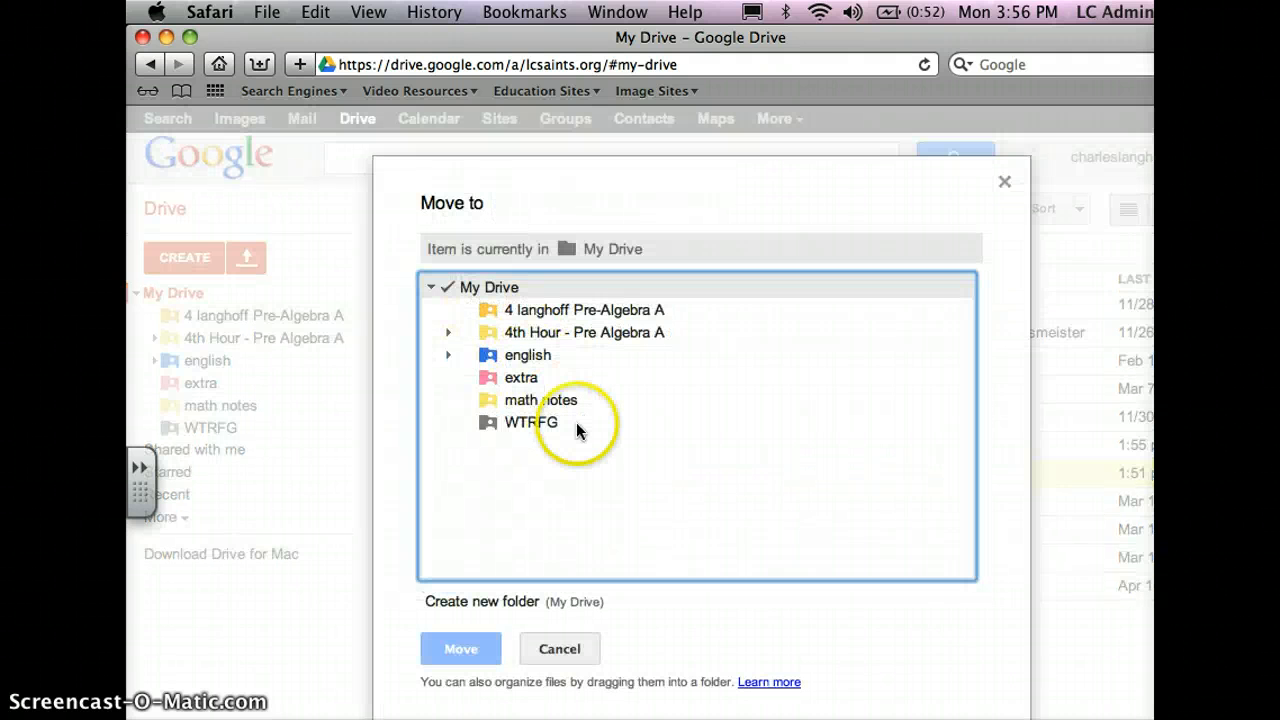
left_click(520, 425)
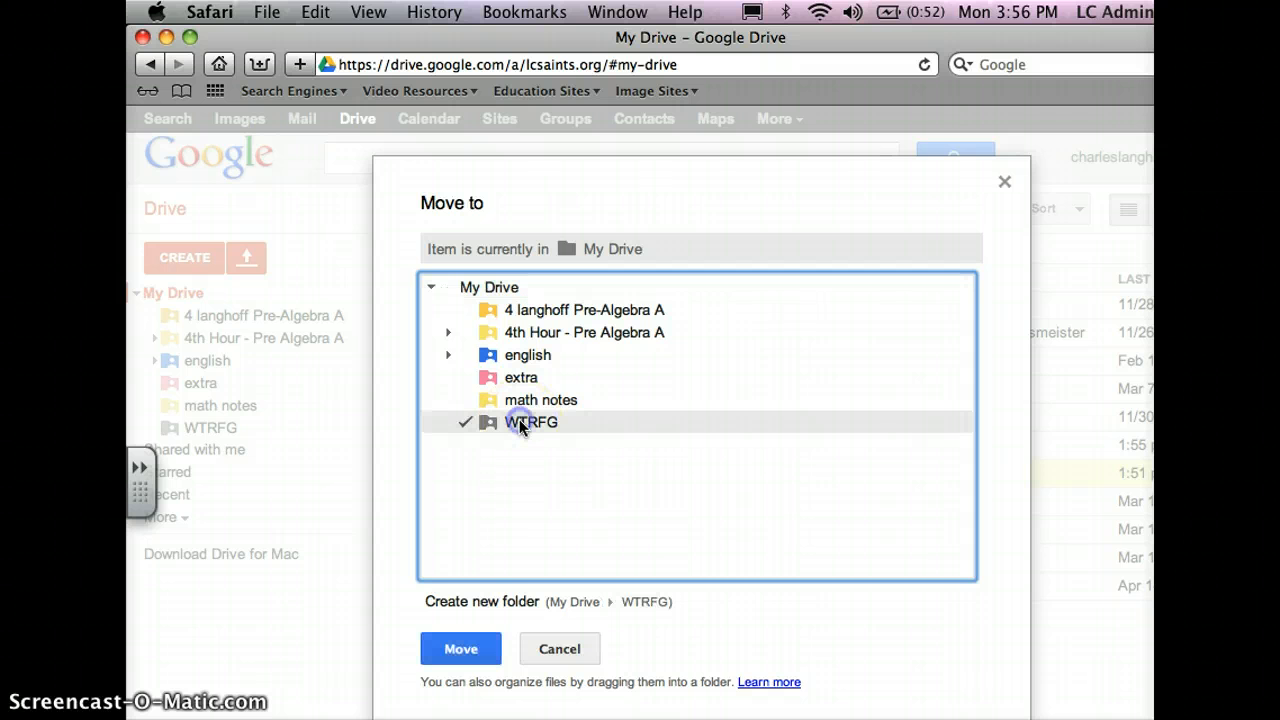
left_click(464, 651)
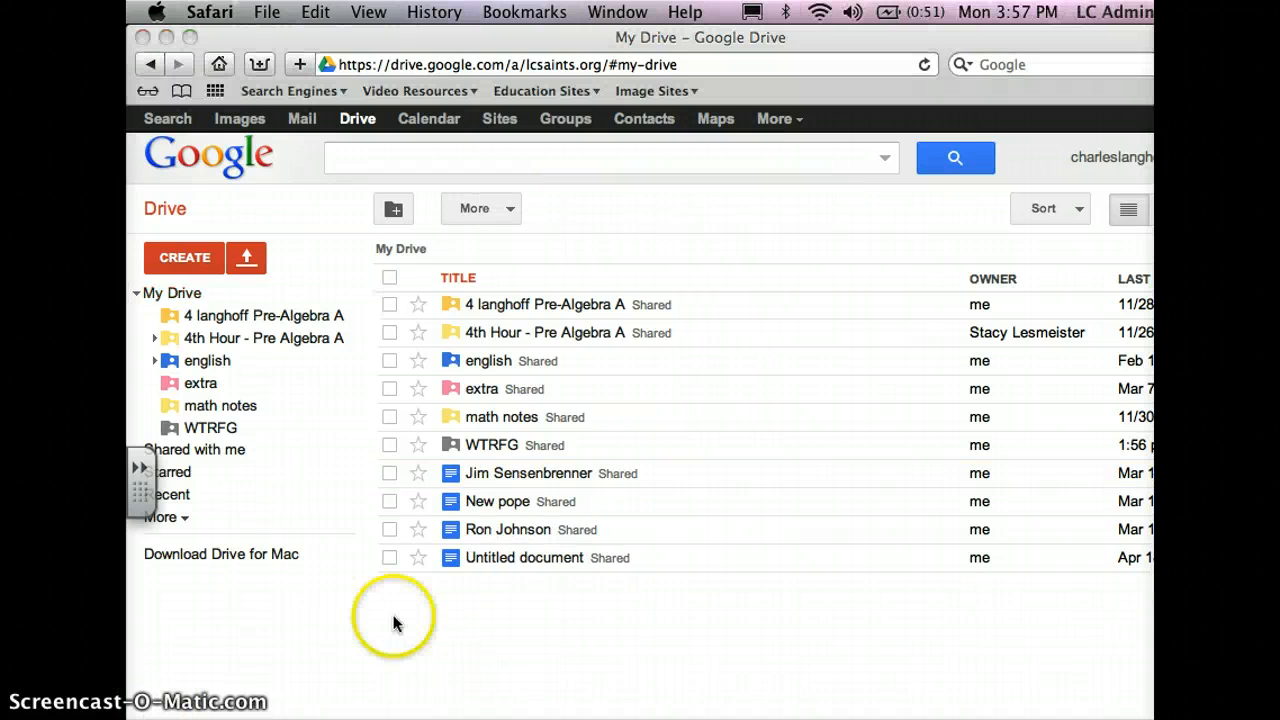
left_click(488, 448)
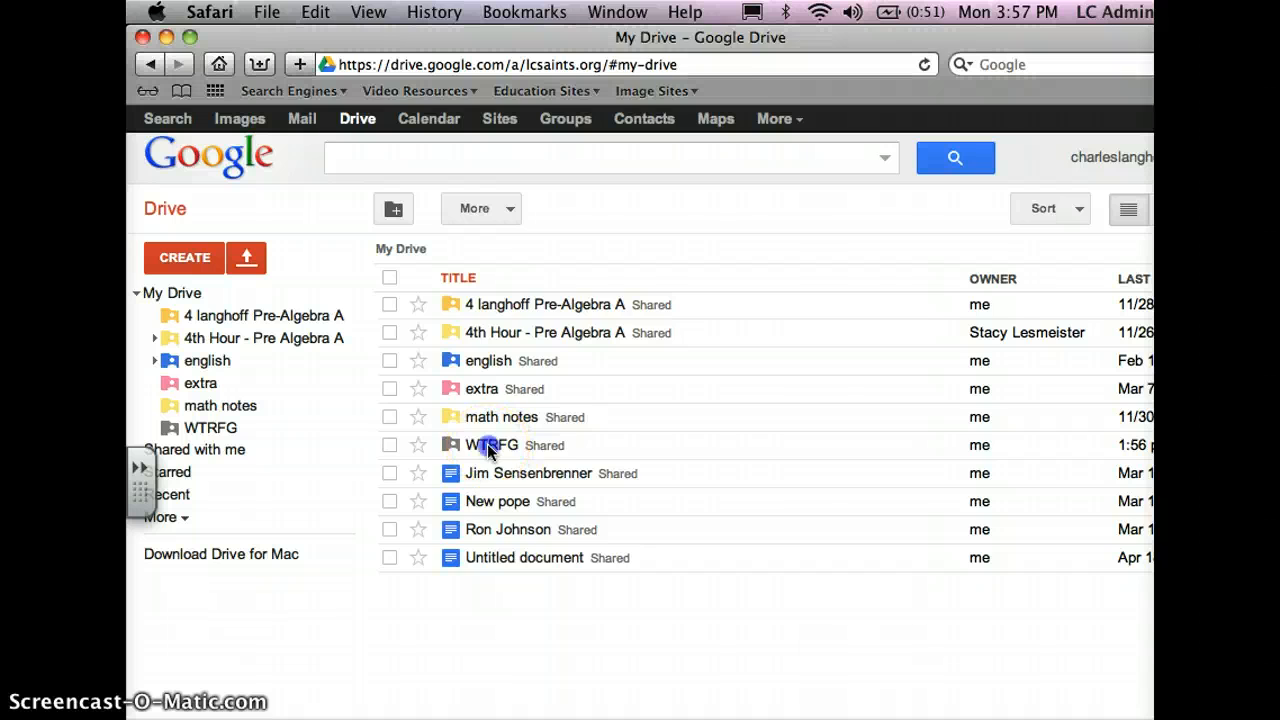
left_click(488, 448)
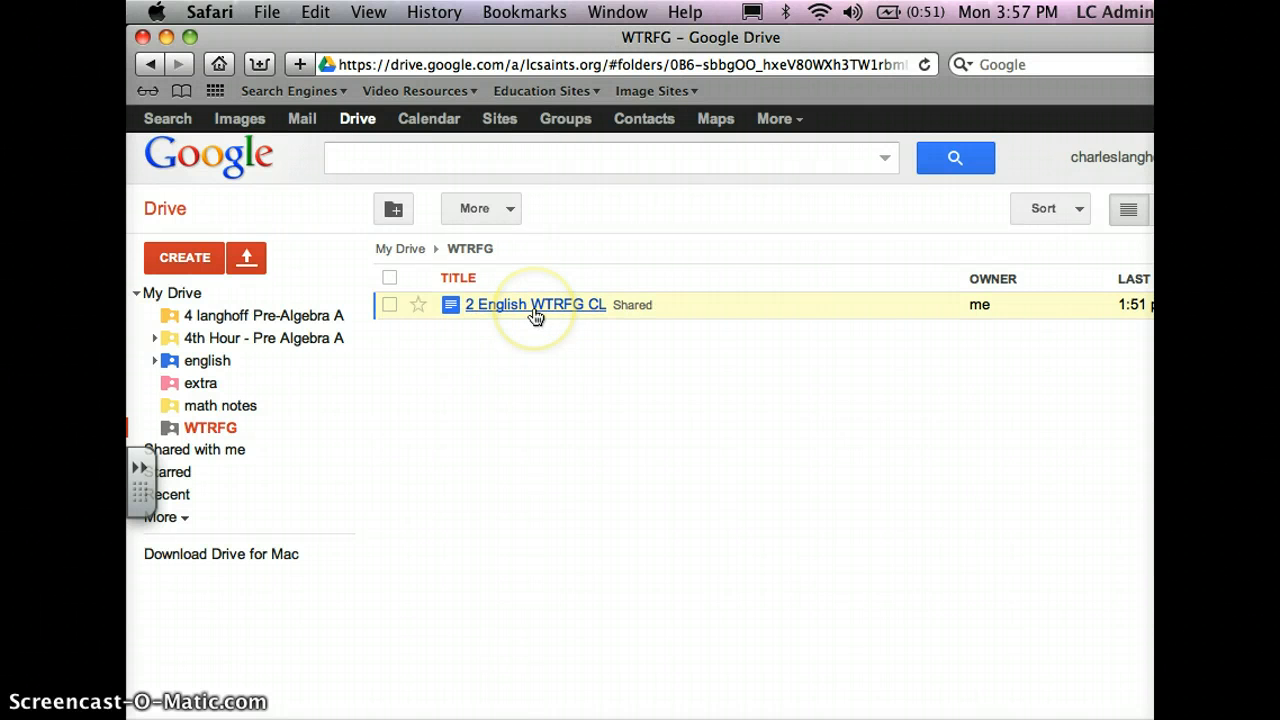